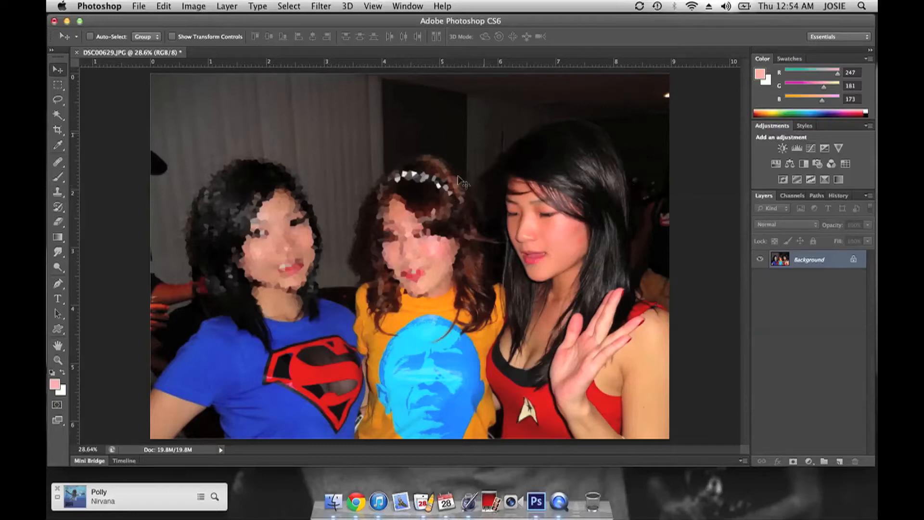
Step: Start a Hue/Saturation adjustment limited to Reds and sample the cheek of the woman in the red top
left_click(184, 4)
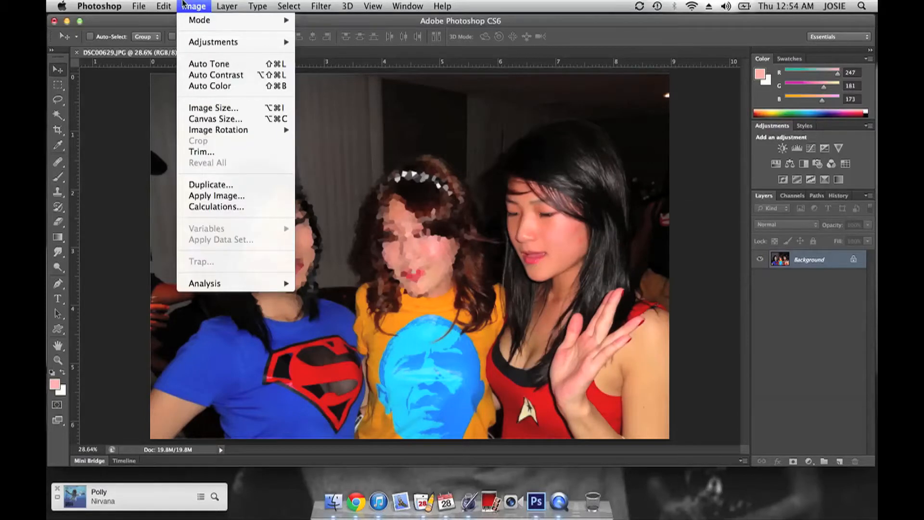
mouse_move(203, 45)
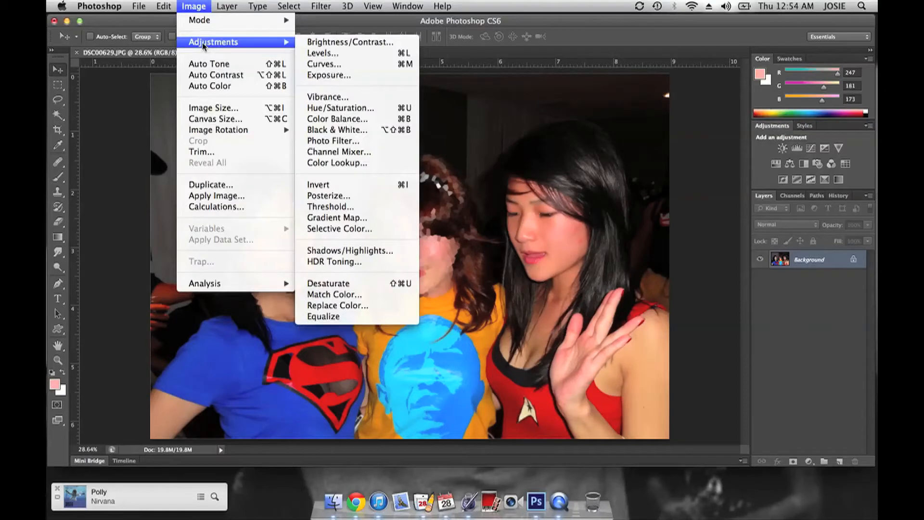
left_click(357, 109)
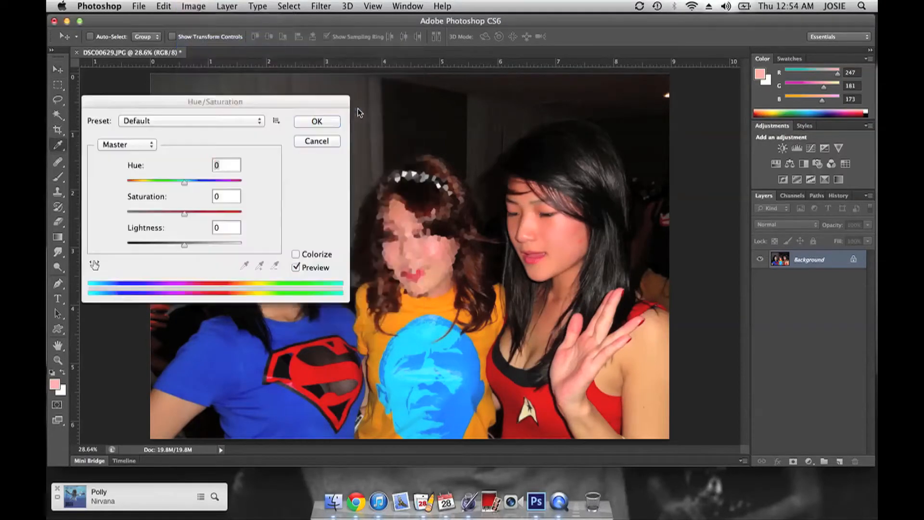
left_click_drag(316, 96, 311, 64)
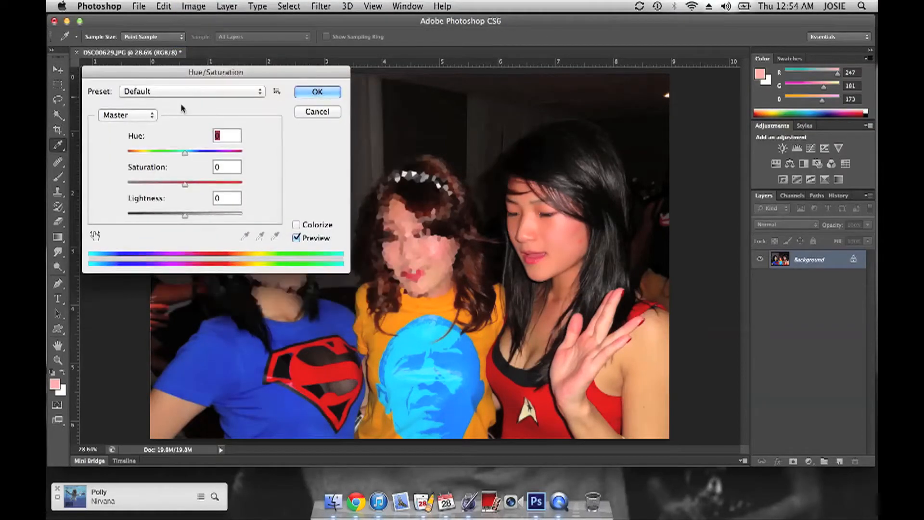
left_click(149, 115)
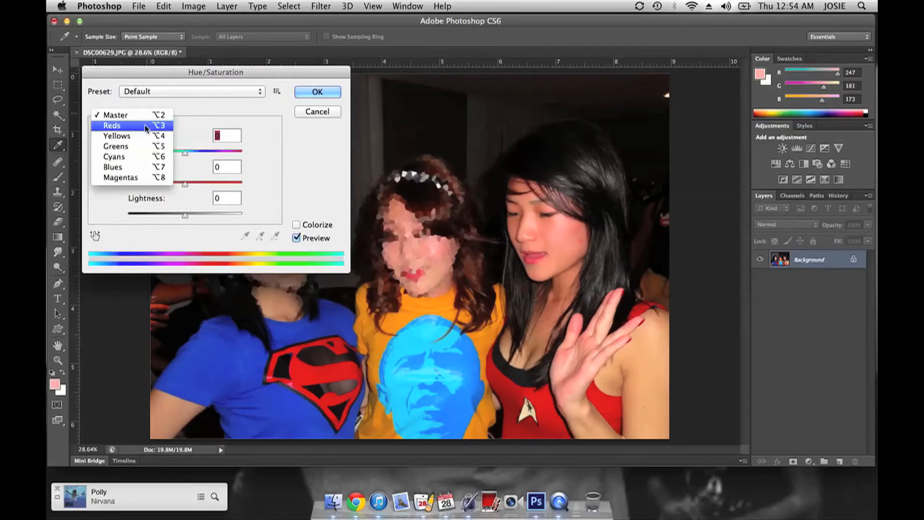
left_click(146, 127)
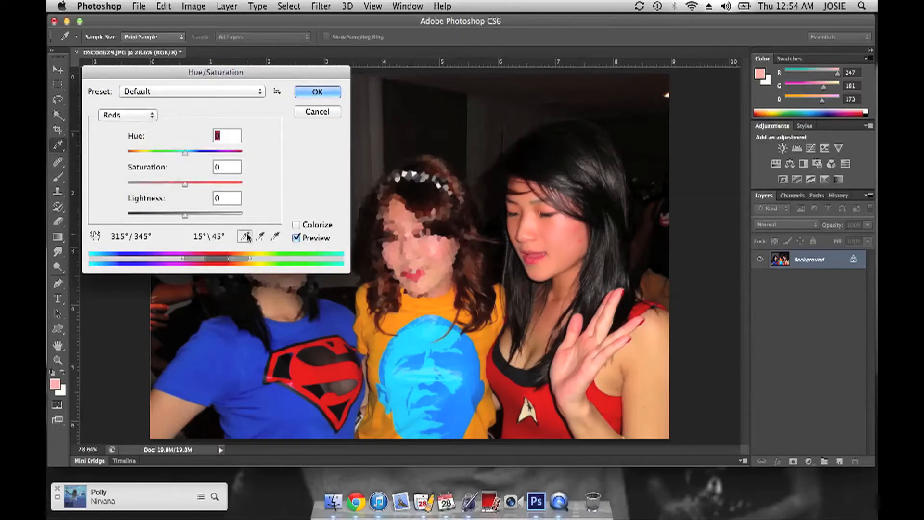
left_click(553, 225)
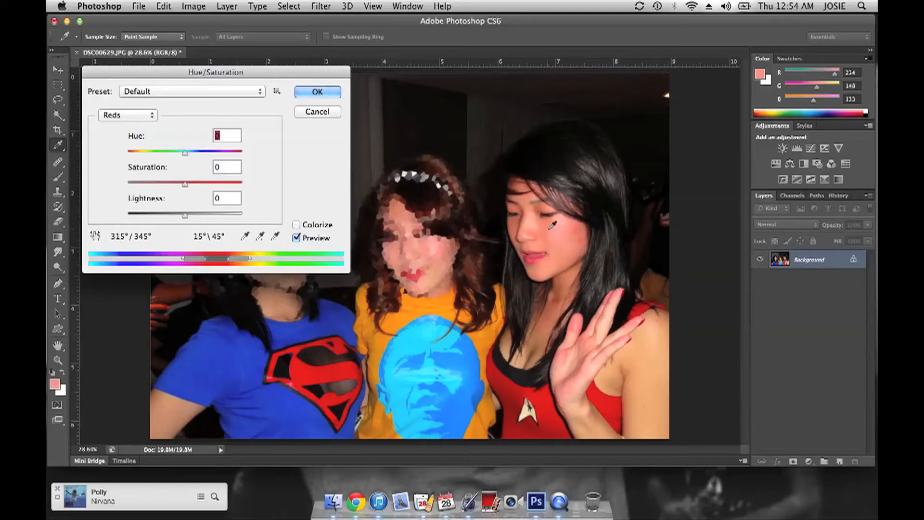
Step: Set the lightness of the Reds to +10
mouse_move(188, 219)
left_mouse_down()
mouse_move(198, 219)
mouse_move(186, 219)
left_mouse_up()
left_click(199, 220)
left_click(236, 198)
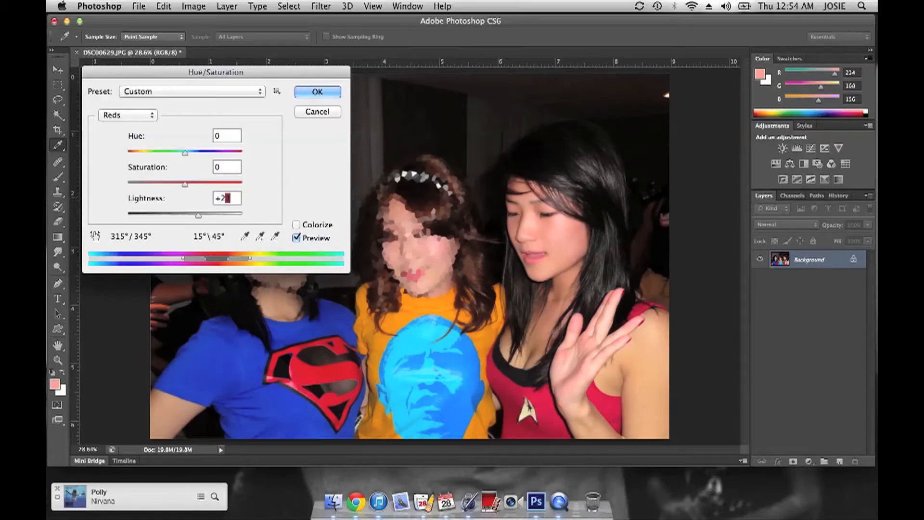
type("0")
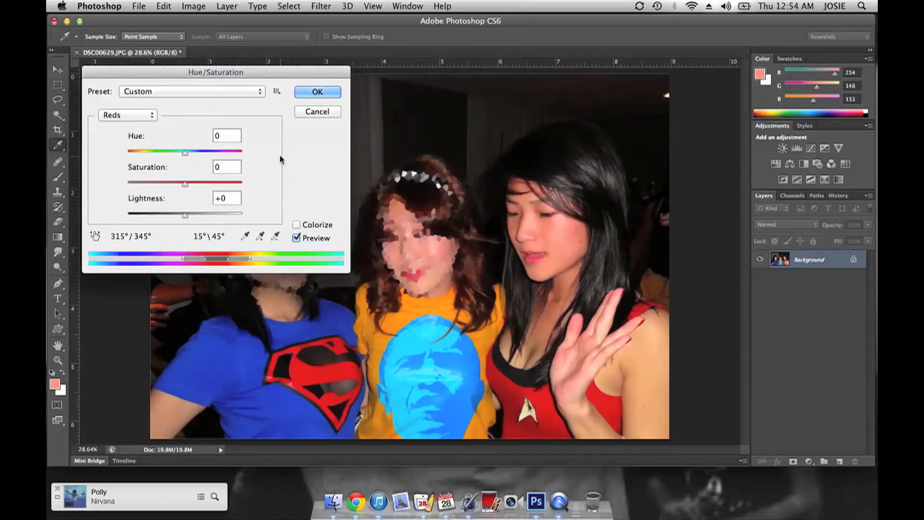
type("10")
Step: Set the saturation of the Reds to -5, compare before and after, and apply the adjustment
double_click(231, 164)
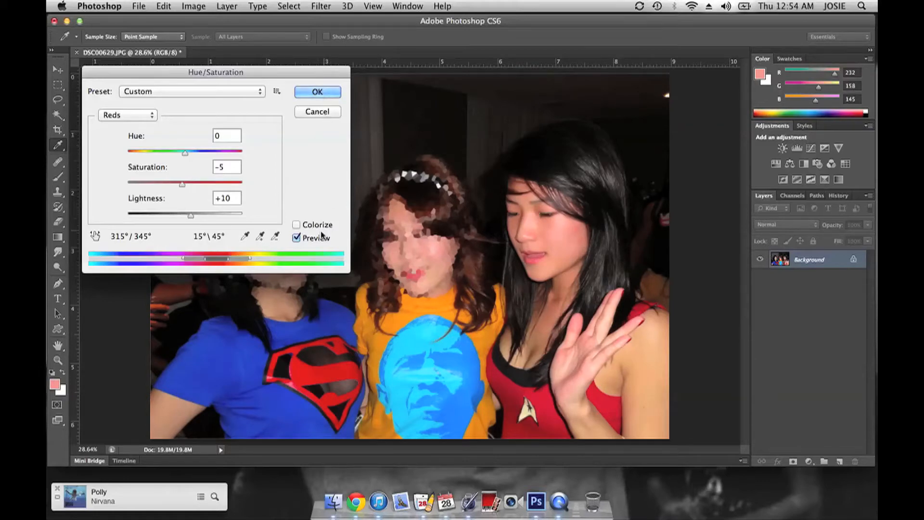
left_click(296, 238)
left_click(310, 239)
left_click(329, 95)
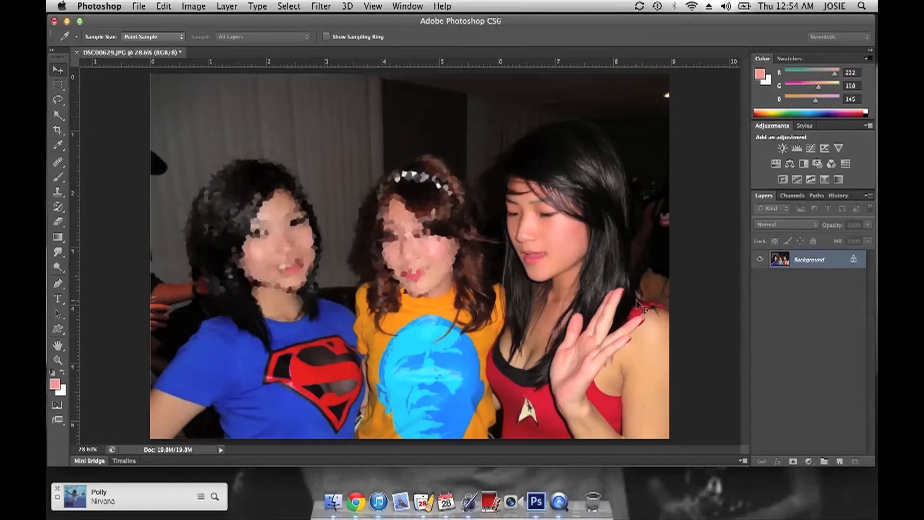
Step: Ready the Healing Brush at size 40 on the blemished cheek of the woman in the red top
key("v")
key("super+equal")
key("super+equal")
key("super+equal")
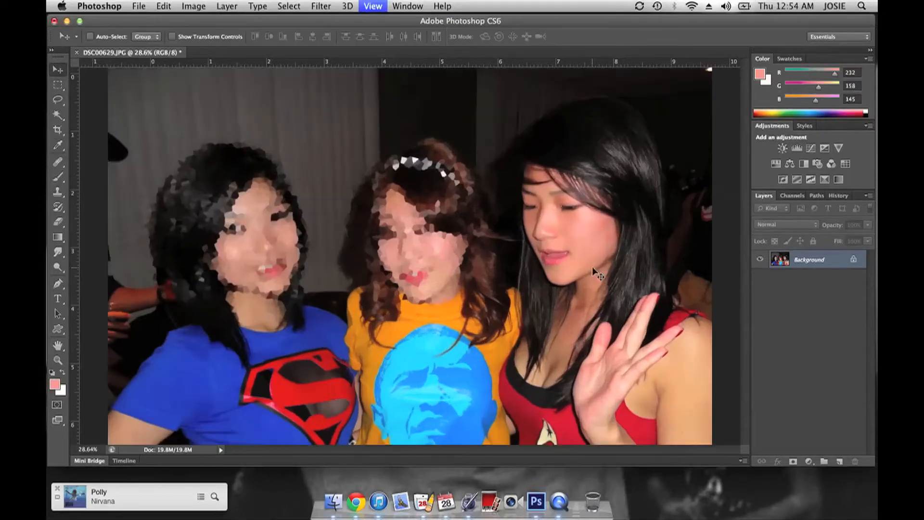
scroll(596, 273, "right", 5)
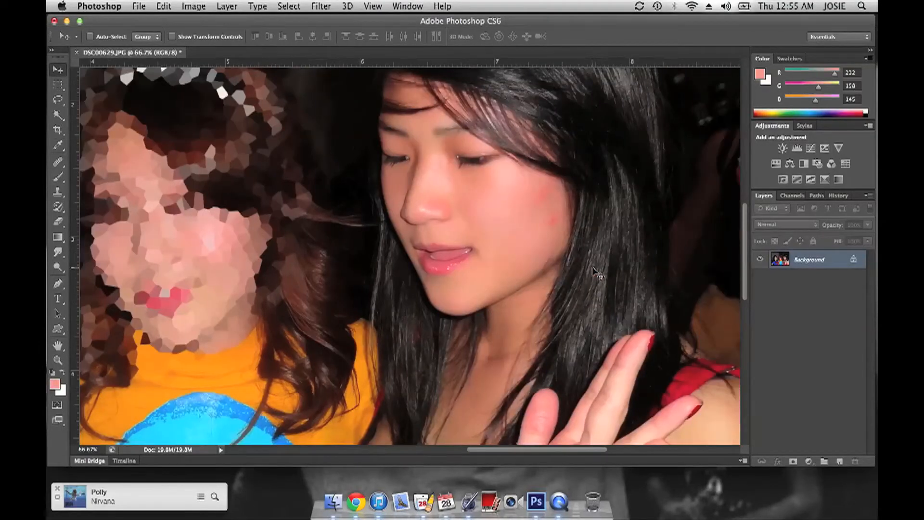
key("super+equal")
key("super+equal")
key("super+equal")
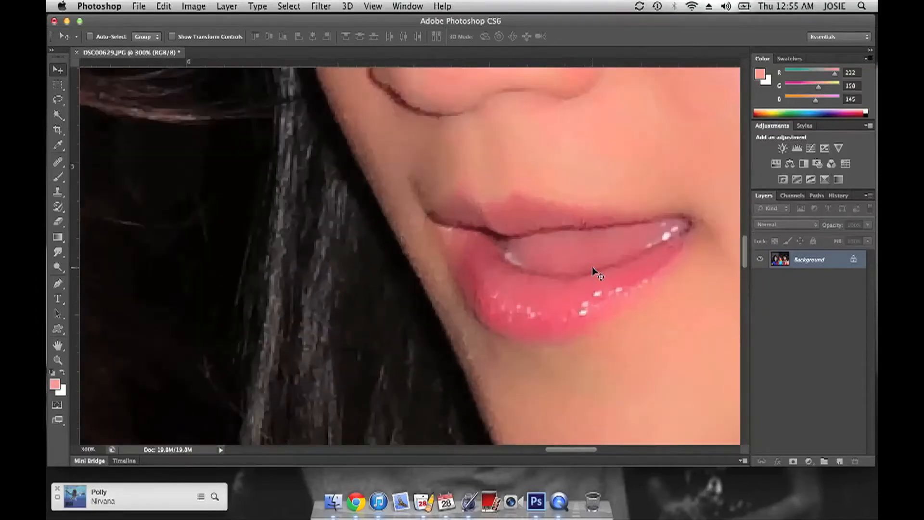
scroll(593, 267, "right", 8)
scroll(593, 267, "right", 6)
scroll(592, 267, "up", 3)
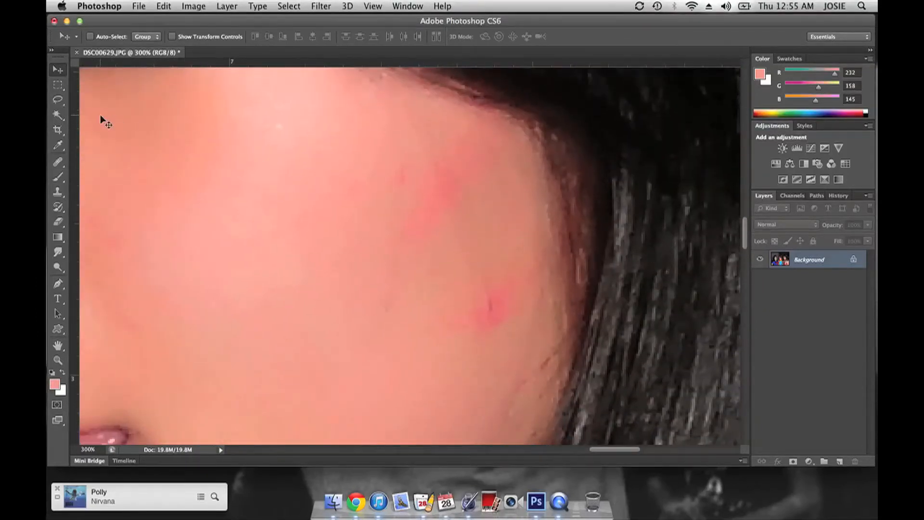
left_click(57, 163)
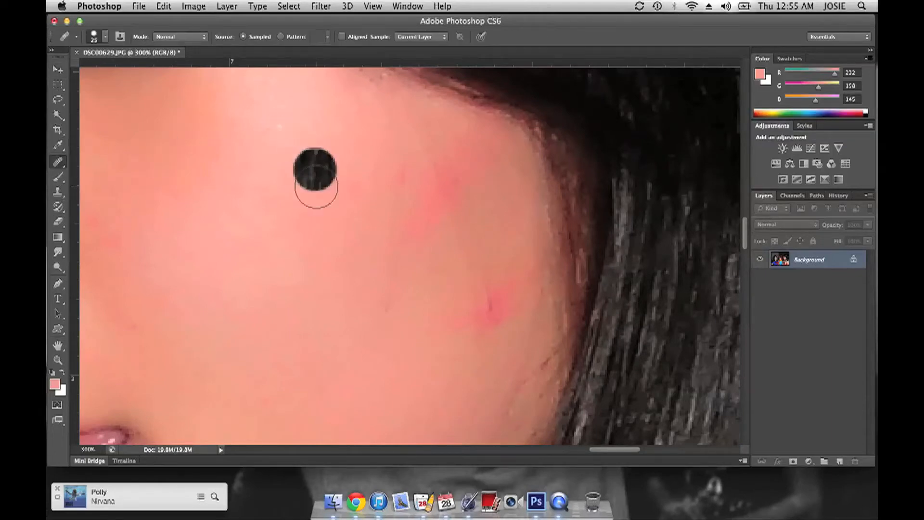
key("bracketright")
key("bracketright")
key("bracketright")
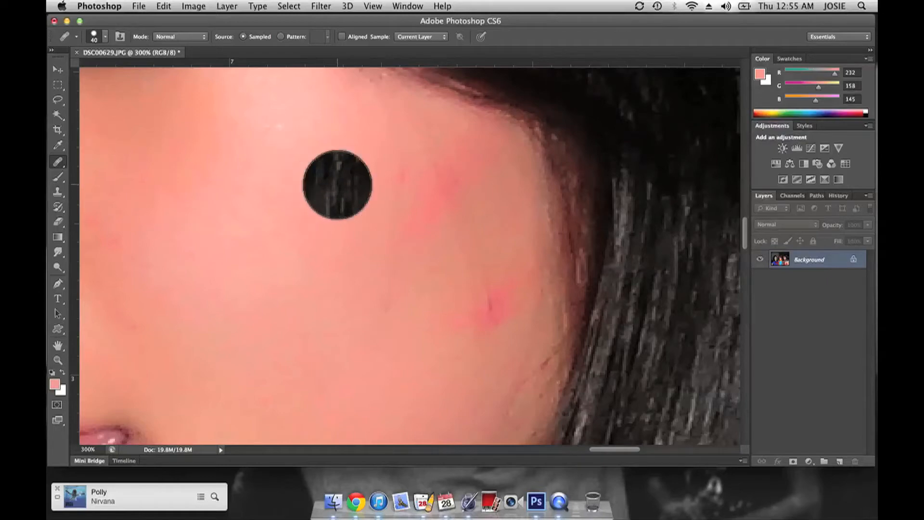
Step: Heal the upper red blemish on the cheek using clean skin sampled beside it
left_click(346, 165, "alt")
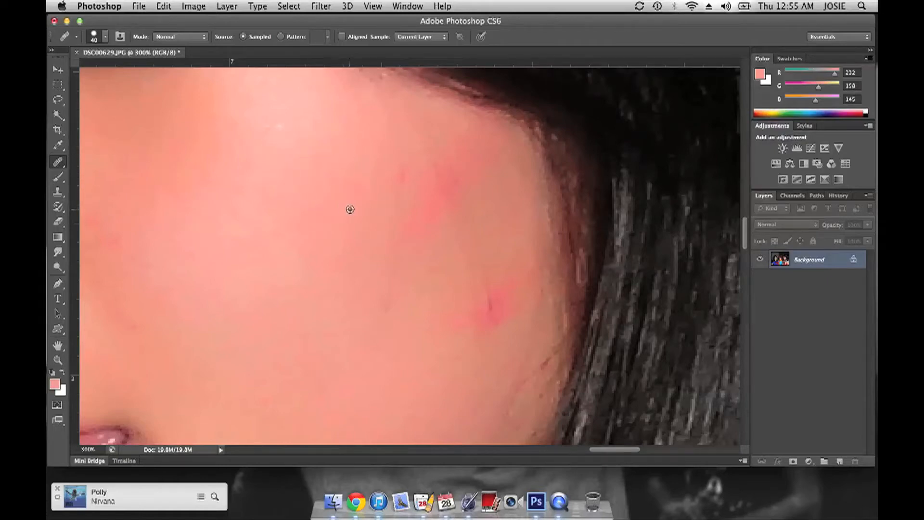
mouse_move(359, 207)
left_mouse_down()
mouse_move(421, 174)
mouse_move(413, 200)
left_mouse_up()
mouse_move(386, 243)
left_mouse_down()
mouse_move(462, 137)
mouse_move(407, 252)
mouse_move(457, 204)
mouse_move(444, 254)
mouse_move(471, 228)
mouse_move(454, 279)
left_mouse_up()
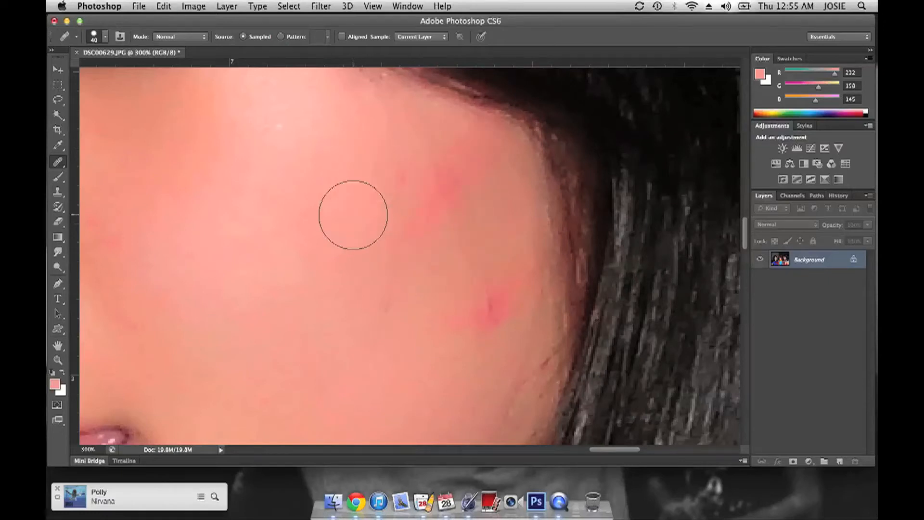
left_click(328, 218, "alt")
mouse_move(368, 218)
left_mouse_down()
mouse_move(428, 186)
mouse_move(451, 160)
mouse_move(391, 264)
mouse_move(438, 220)
left_mouse_up()
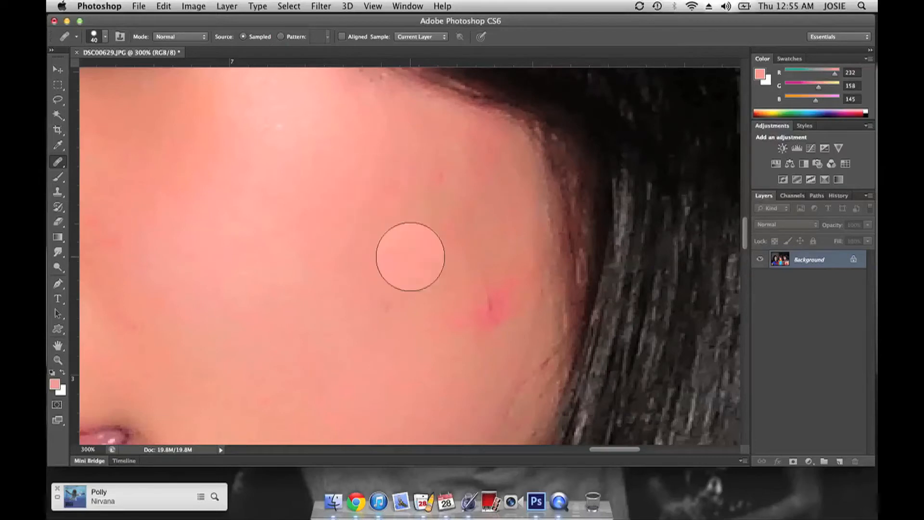
Step: Heal the lower red spot and the remaining faint marks on the cheek with skin sampled nearby
scroll(424, 374, "down", 1)
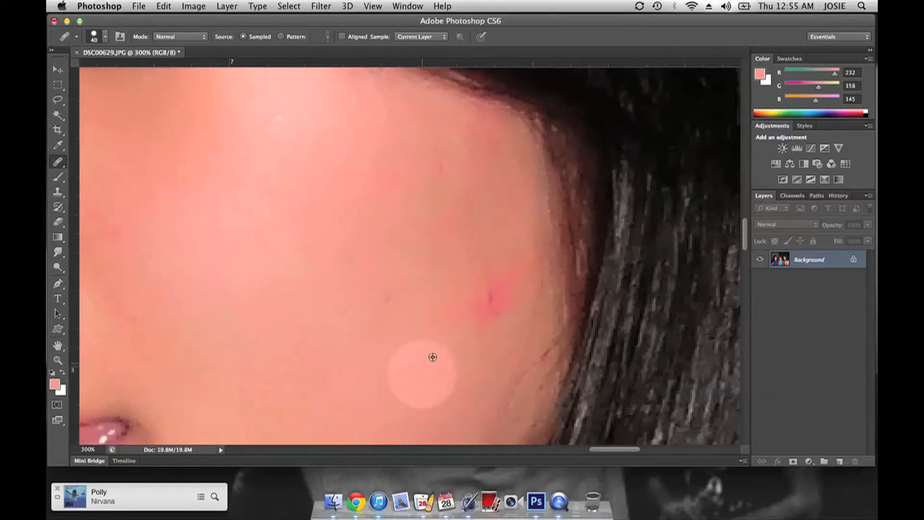
left_click(436, 359, "alt")
mouse_move(471, 311)
left_mouse_down()
mouse_move(500, 268)
mouse_move(488, 308)
left_mouse_up()
left_click(417, 319, "alt")
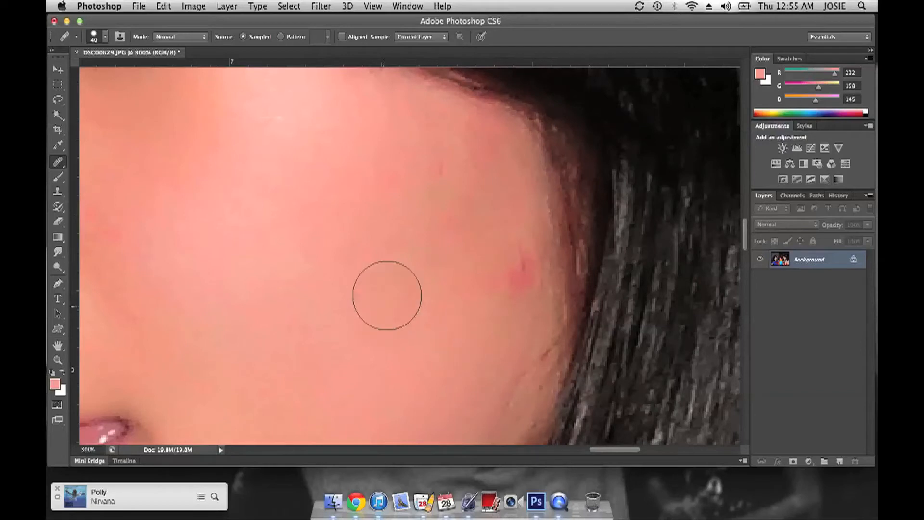
left_click(386, 236, "alt")
mouse_move(411, 216)
left_mouse_down()
mouse_move(444, 158)
mouse_move(419, 226)
left_mouse_up()
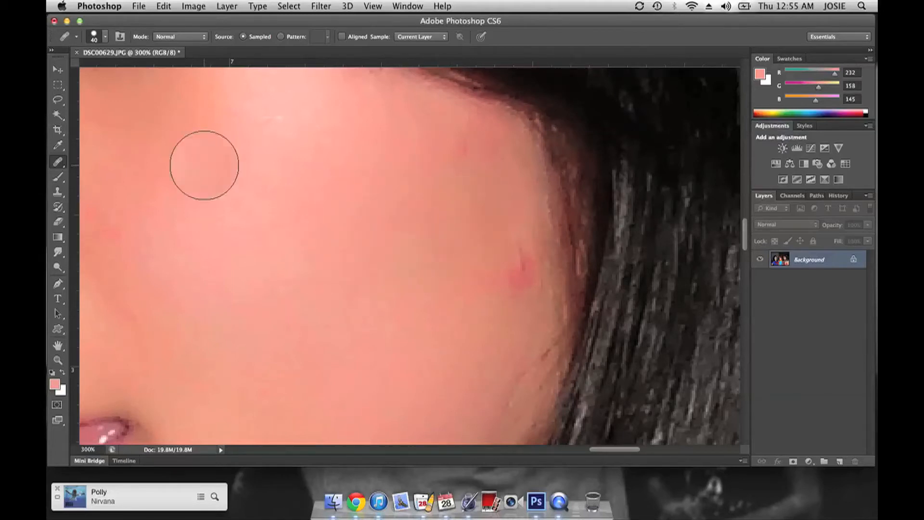
Step: Cover the red spot near the hairline with the Clone Stamp at size 25, sampling the surrounding skin
left_click(58, 191)
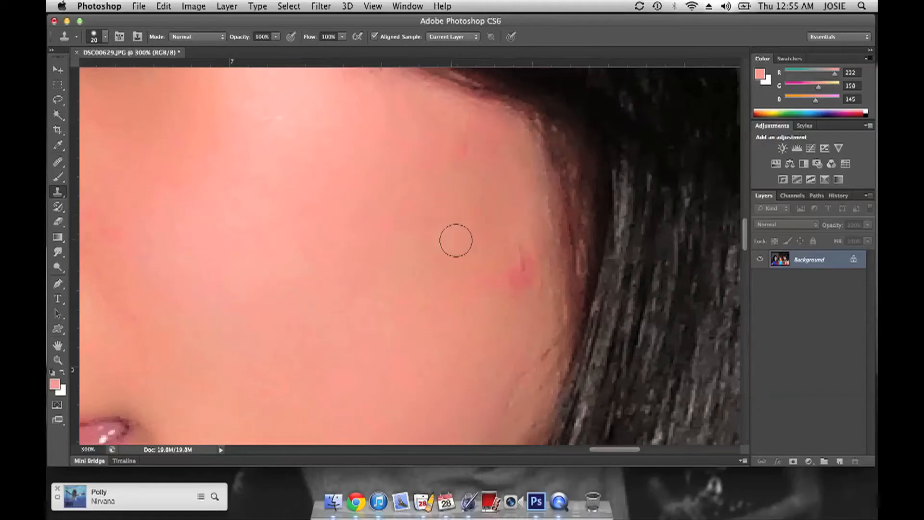
key("bracketright")
left_click(501, 248, "alt")
left_click(513, 262)
left_click(527, 309, "alt")
left_click(526, 272)
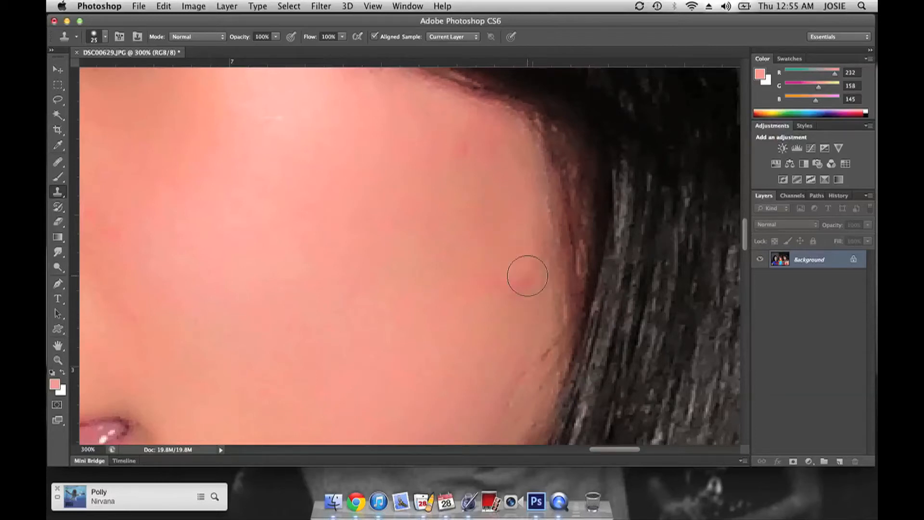
left_click(507, 323, "alt")
left_click(508, 290)
Step: Clone clean skin over the remaining faint red patches on the upper and middle cheek
left_click(456, 258, "alt")
left_click(480, 168, "alt")
left_click(469, 155)
left_click(433, 160, "alt")
left_click(445, 208)
left_click(447, 305, "alt")
mouse_move(462, 292)
left_mouse_down()
mouse_move(503, 289)
mouse_move(478, 285)
left_mouse_up()
Step: Open the Liquify filter and nudge the hair beside the woman's cheek slightly inward with a size 700 brush
key("super+0")
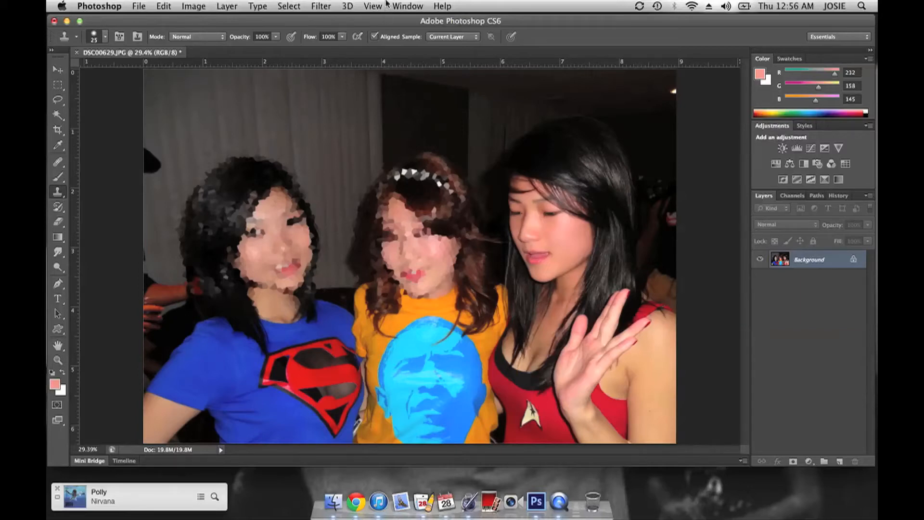
left_click(318, 6)
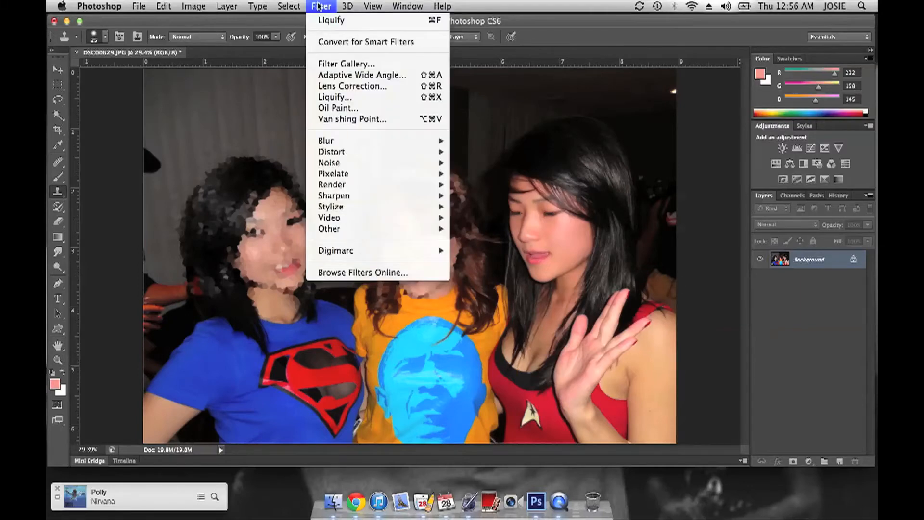
left_click(332, 98)
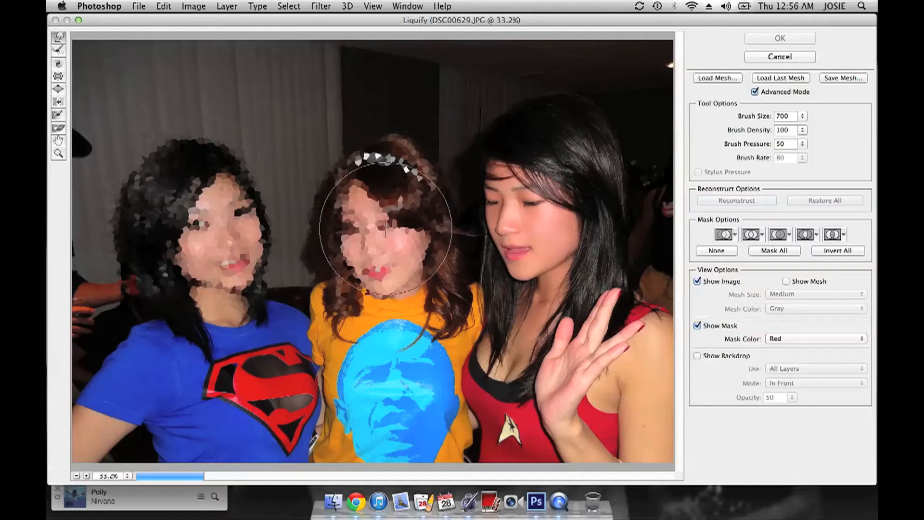
key("super+equal")
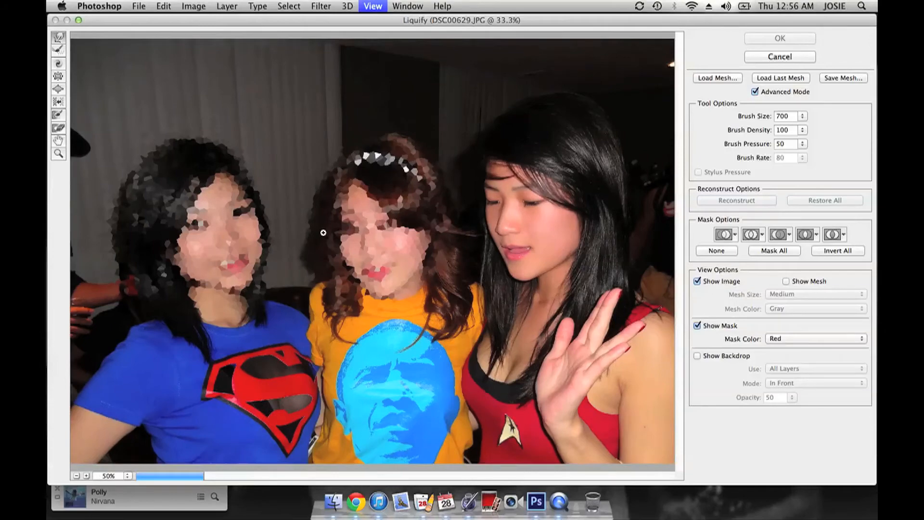
scroll(323, 232, "right", 5)
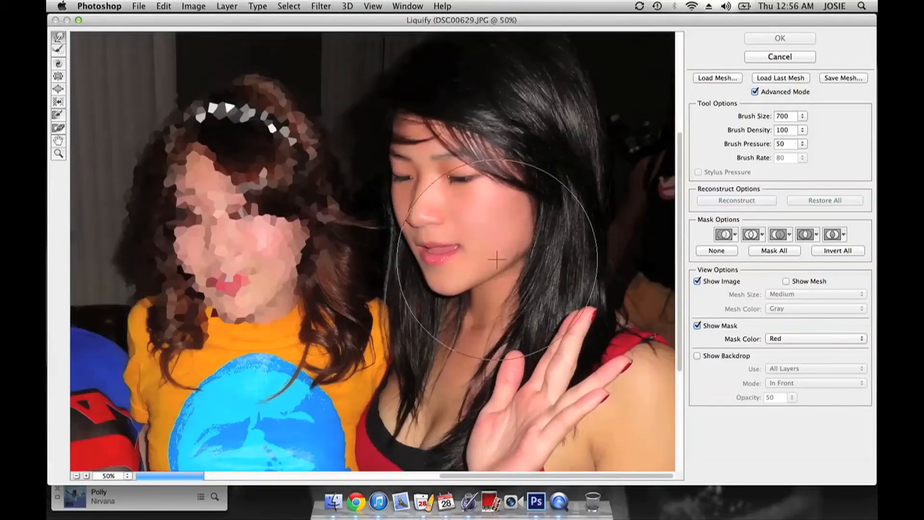
left_click_drag(543, 254, 538, 243)
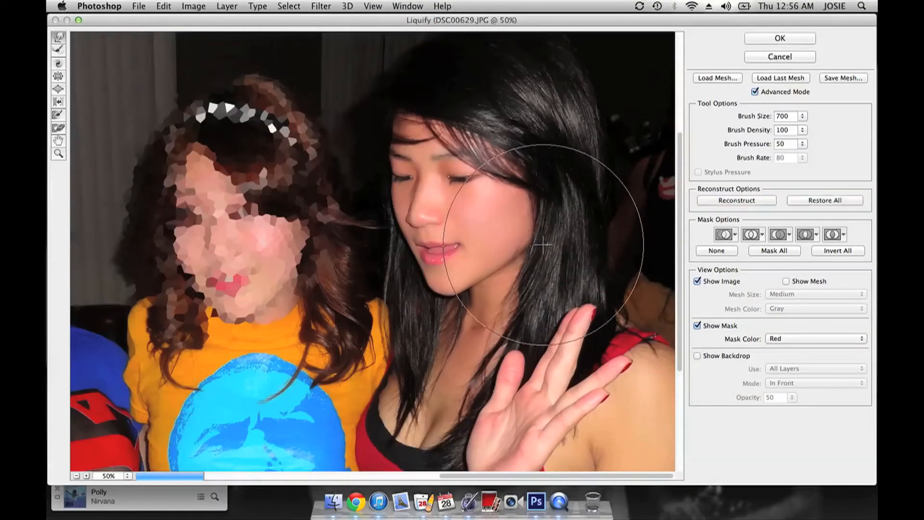
Step: Nudge the inner edge of the woman's arm beside the red top with a size 175 brush and apply Liquify
scroll(415, 345, "down", 5)
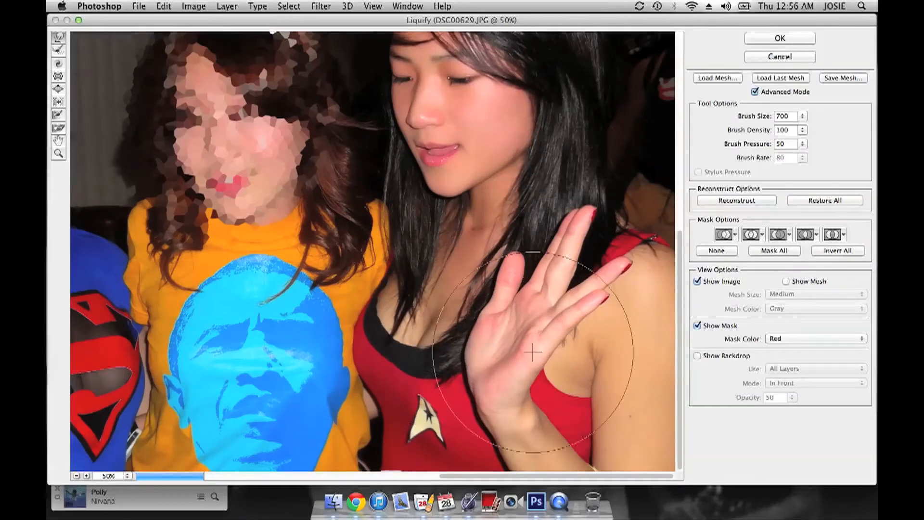
scroll(375, 332, "left", 10)
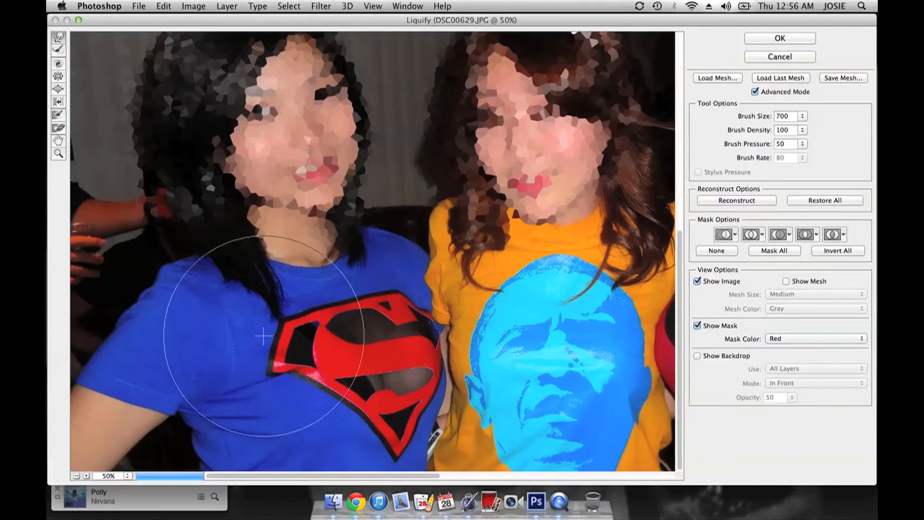
scroll(264, 336, "right", 10)
key("super+equal")
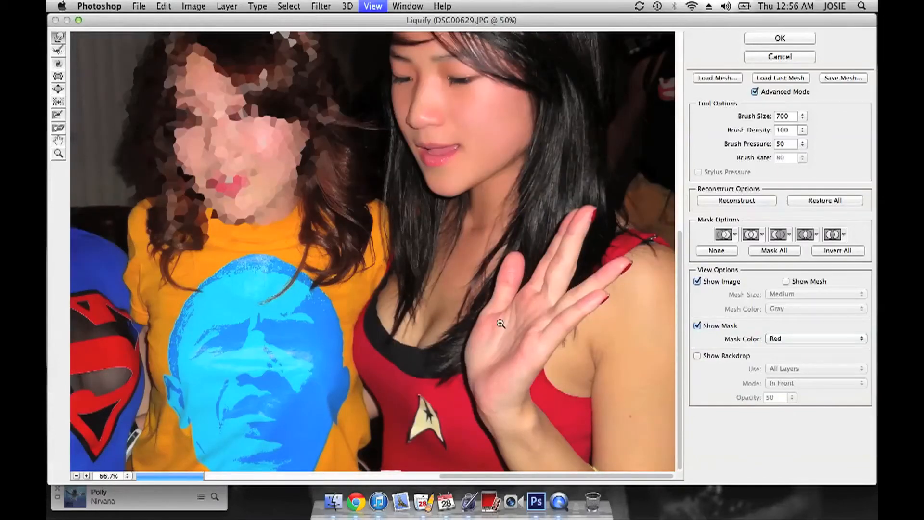
key("super+equal")
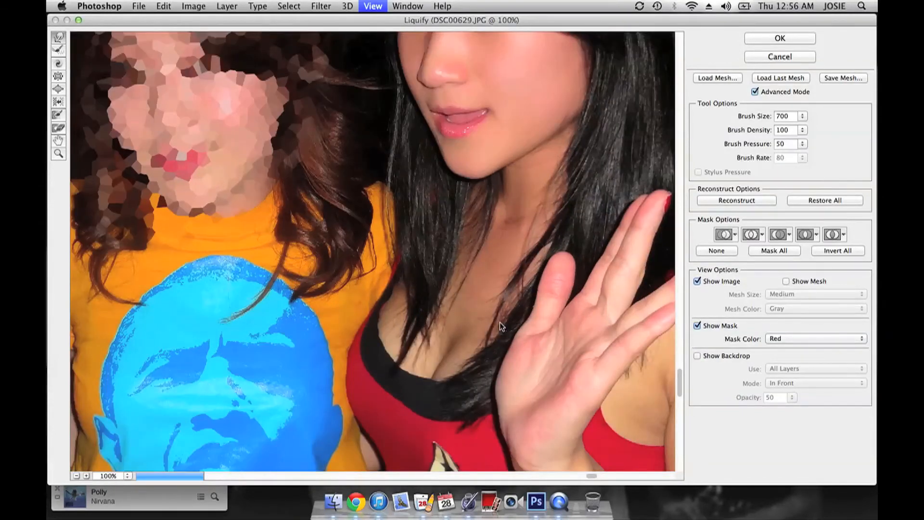
key("super+equal")
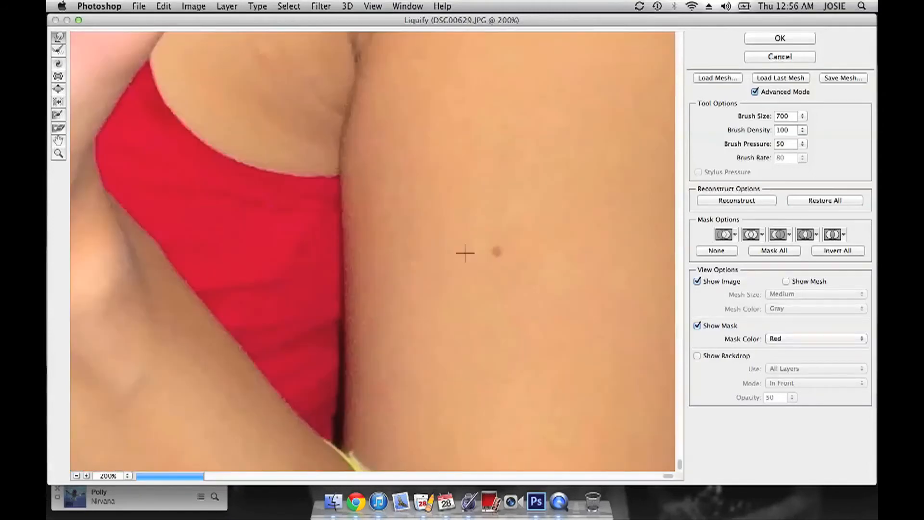
key("super+minus")
key("bracketleft")
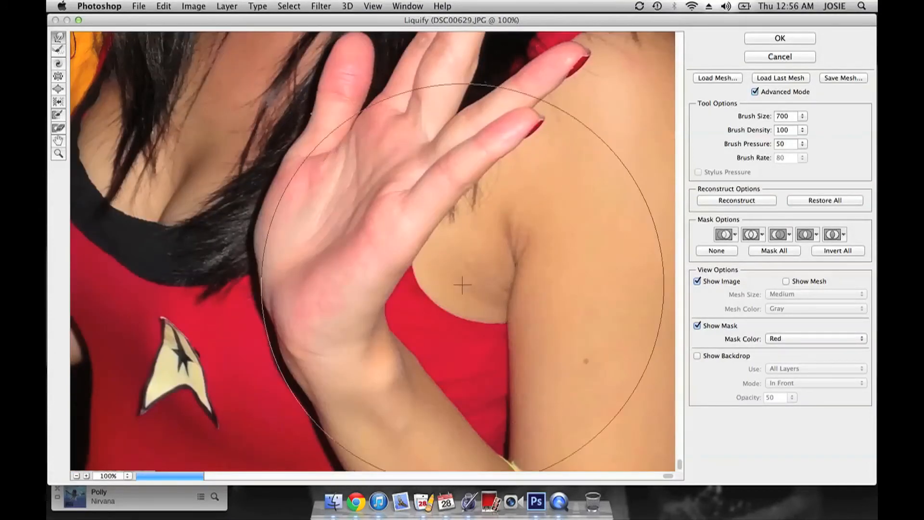
key("bracketleft")
key("bracketleft")
key("bracketleft")
key("bracketleft")
key("bracketleft")
key("bracketleft")
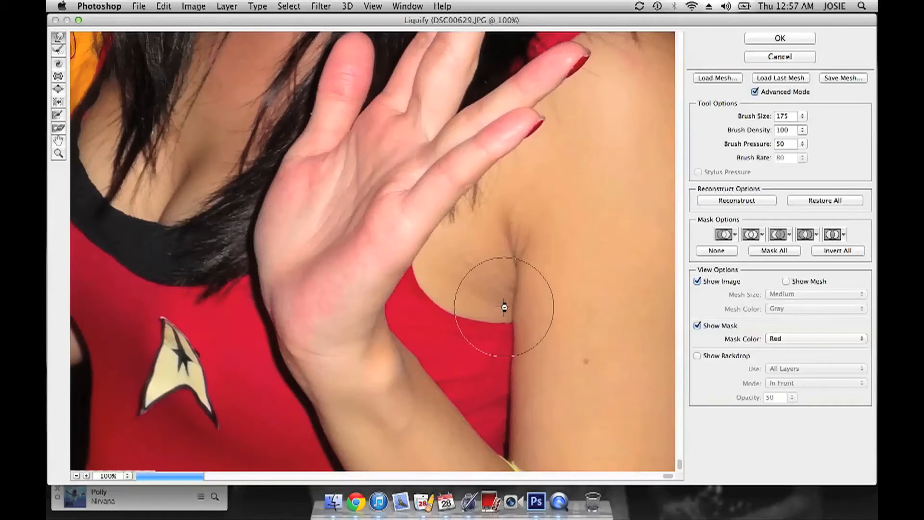
key("Return")
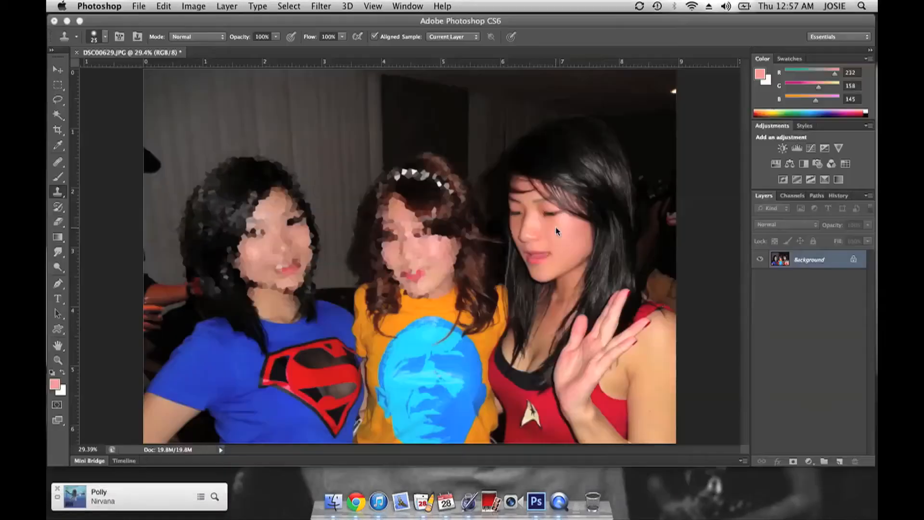
Step: Compare the photo before and after the Liquify adjustment by repeatedly undoing and redoing it
key("super+z")
key("super+z")
key("super+z")
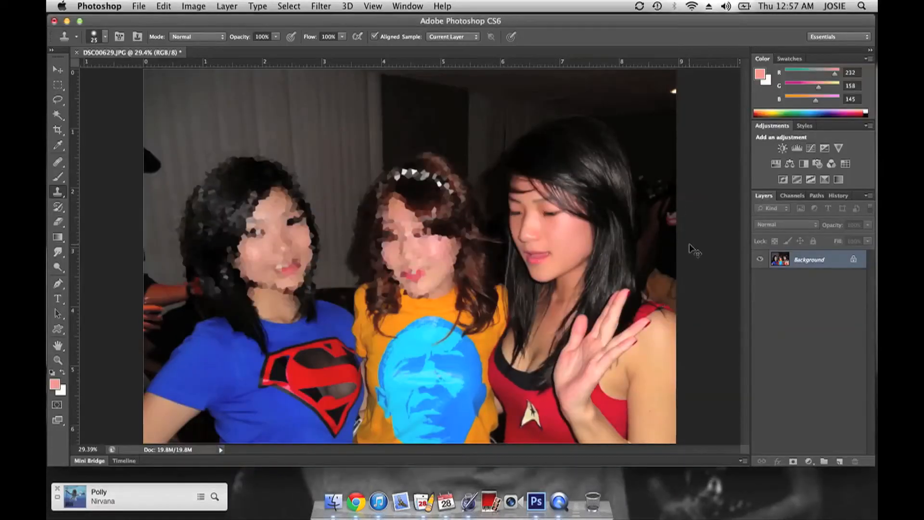
key("super+z")
key("super+z")
key("super+z")
Step: Lasso the areas around both eyes of the woman in the red top and copy them onto a new layer
key("super+equal")
key("super+equal")
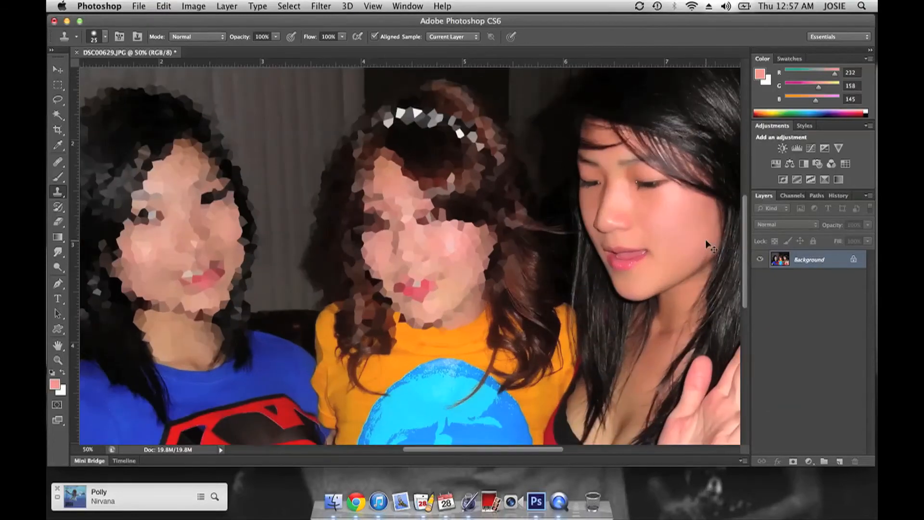
key("super+equal")
scroll(706, 241, "right", 10)
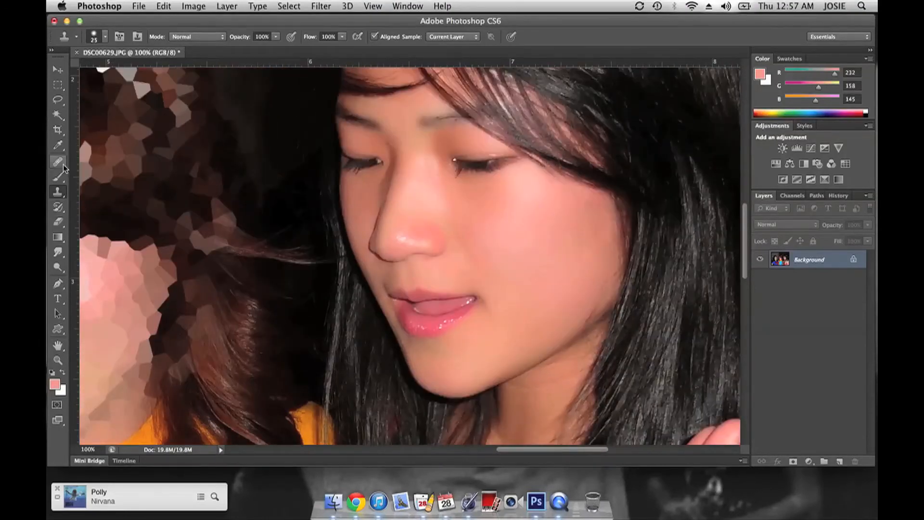
left_click(67, 100)
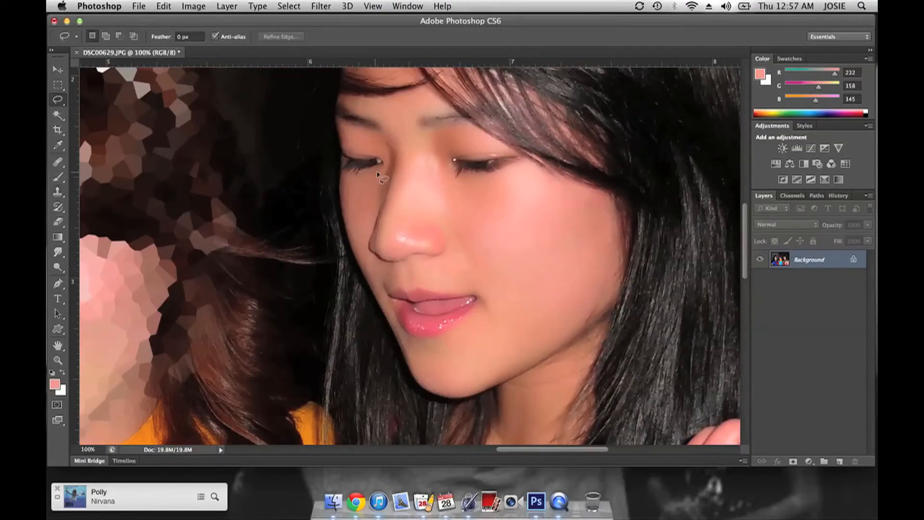
mouse_move(344, 187)
left_mouse_down()
mouse_move(337, 117)
mouse_move(397, 139)
mouse_move(387, 176)
left_mouse_up()
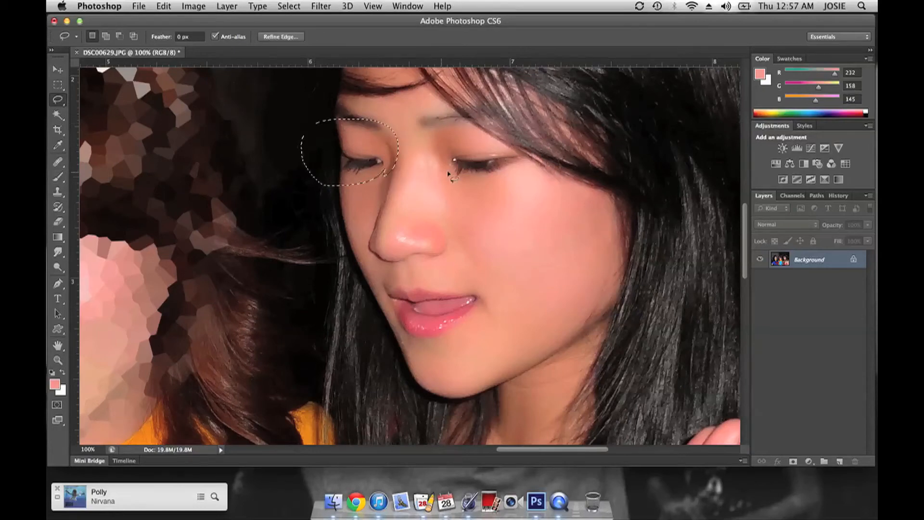
mouse_move(470, 194)
left_mouse_down()
mouse_move(438, 155)
mouse_move(505, 124)
mouse_move(536, 146)
left_mouse_up()
left_click_drag(469, 198, 468, 196)
key("v")
key("super+c")
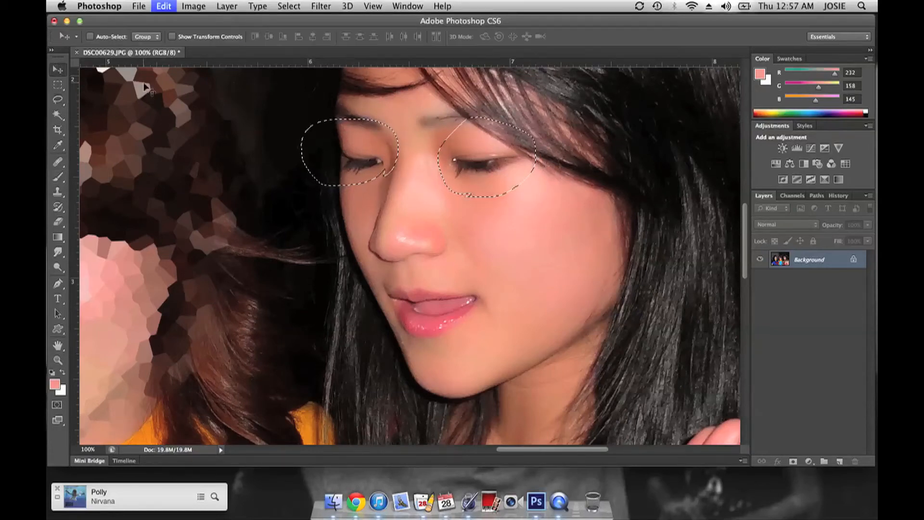
key("super+v")
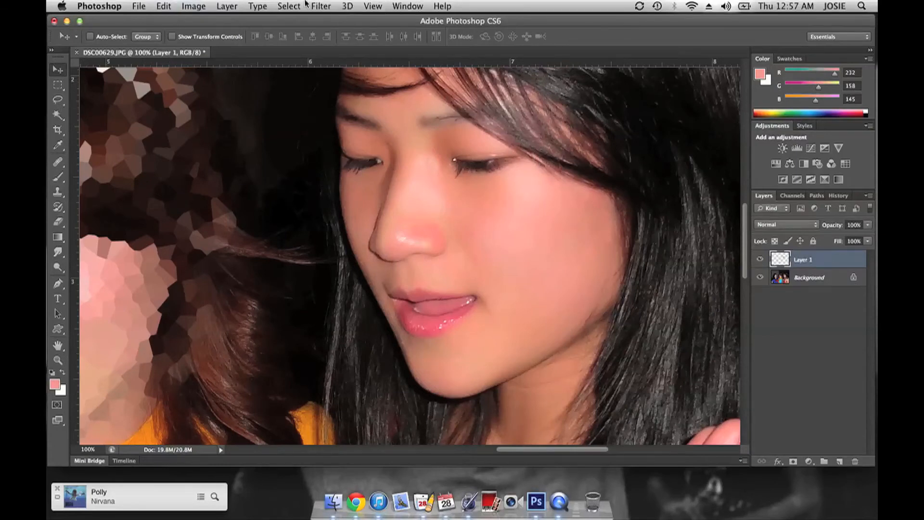
Step: Sharpen the copied eye areas with Unsharp Mask at an amount of 50% and a radius of 23.6 pixels
left_click(321, 6)
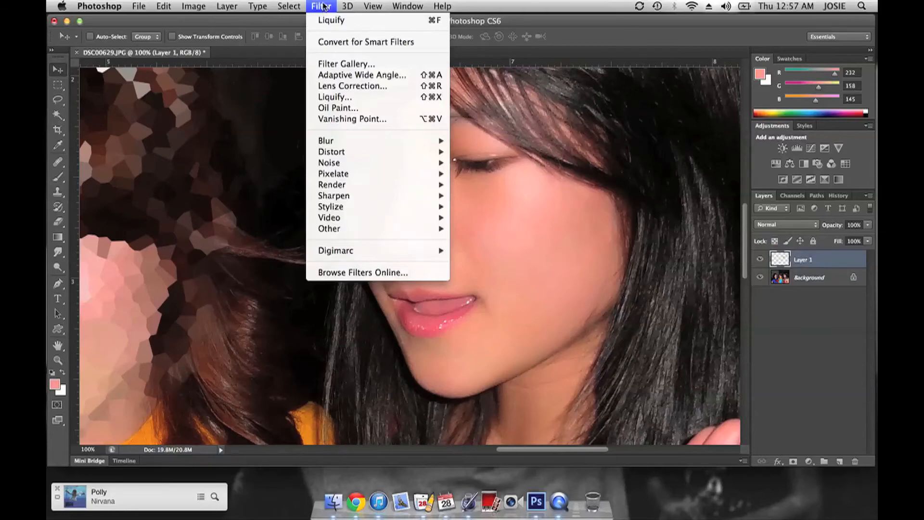
mouse_move(361, 195)
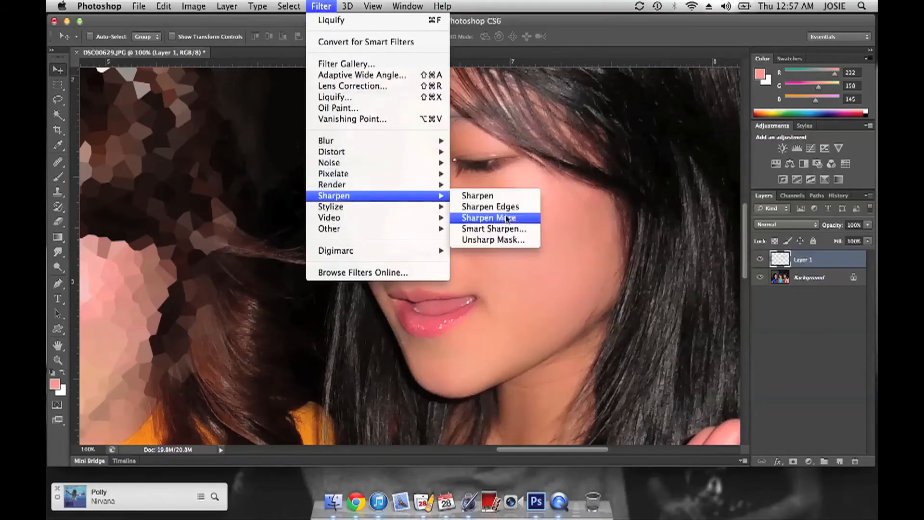
left_click(503, 239)
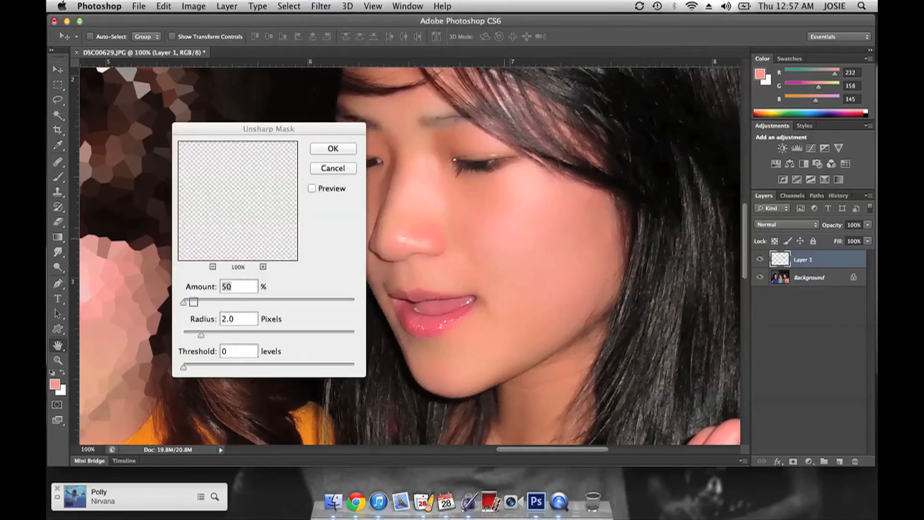
left_click_drag(227, 306, 293, 309)
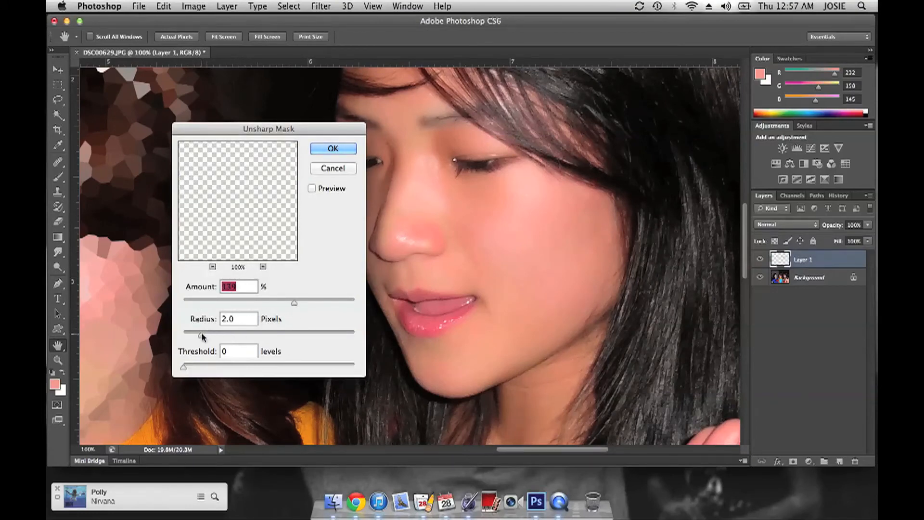
left_click_drag(200, 334, 262, 343)
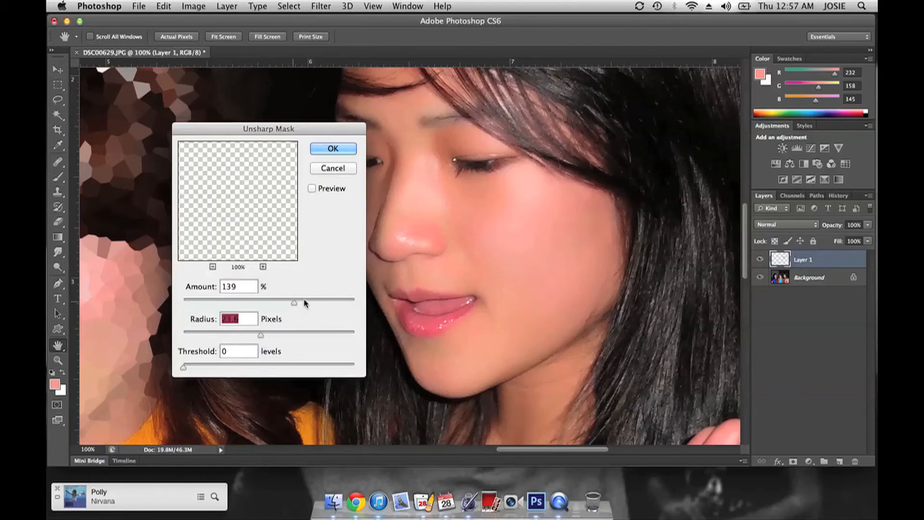
left_click(320, 190)
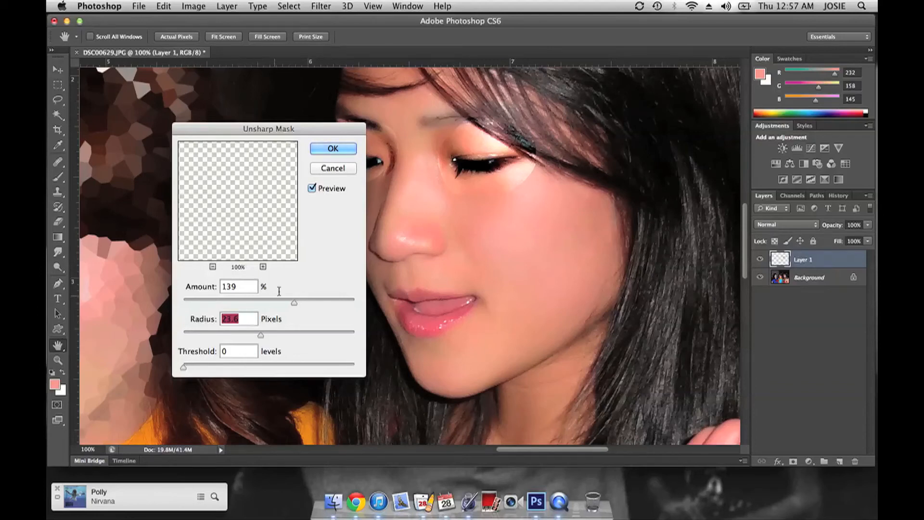
left_click(202, 284)
type("50")
left_click(326, 187)
left_click(327, 188)
key("Return")
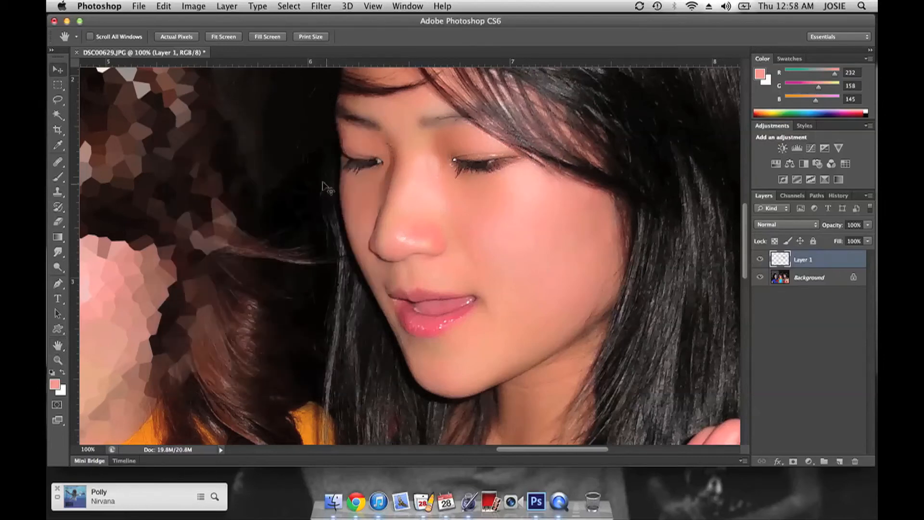
Step: Erase excess sharpened skin around the eyes and nose on Layer 1 with a size 90 Eraser
left_click(59, 221)
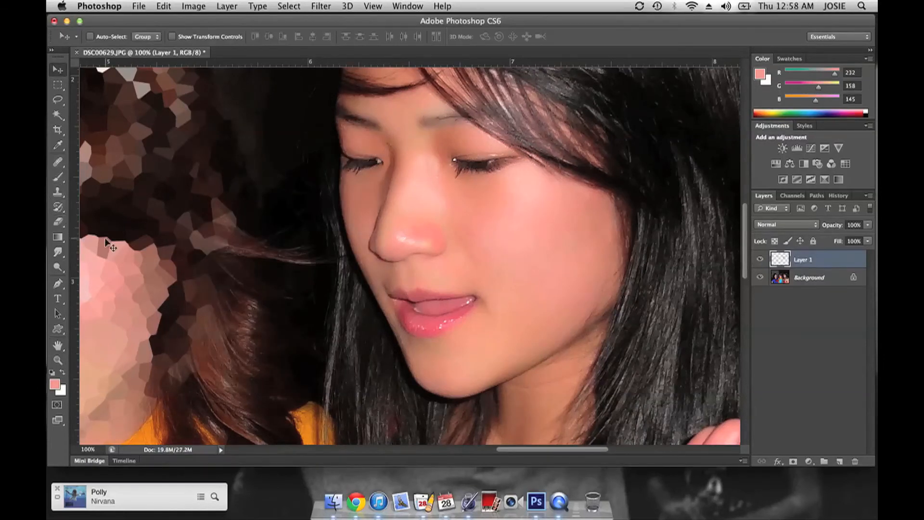
key("bracketleft")
key("bracketleft")
key("bracketleft")
key("bracketleft")
key("bracketleft")
key("bracketleft")
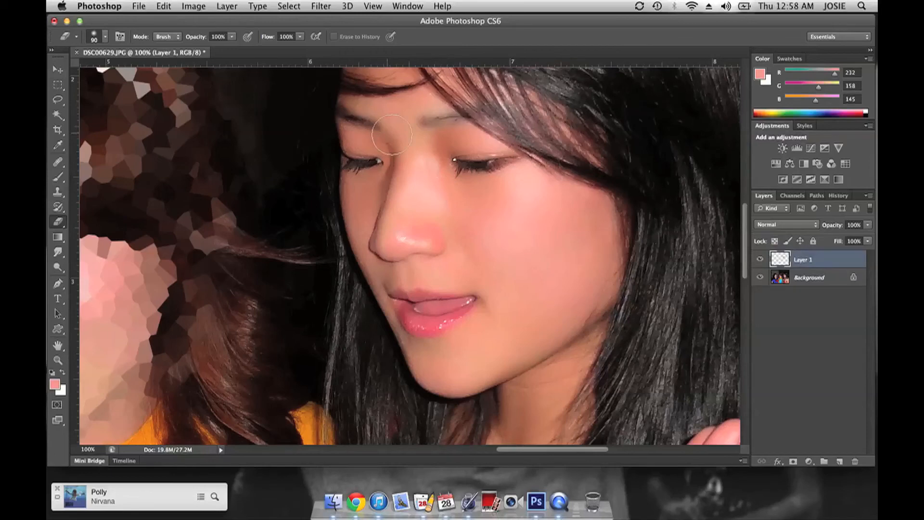
left_click(421, 240)
Step: Lasso the backdrop around the three women on the Background layer and copy it onto a new layer
key("super+0")
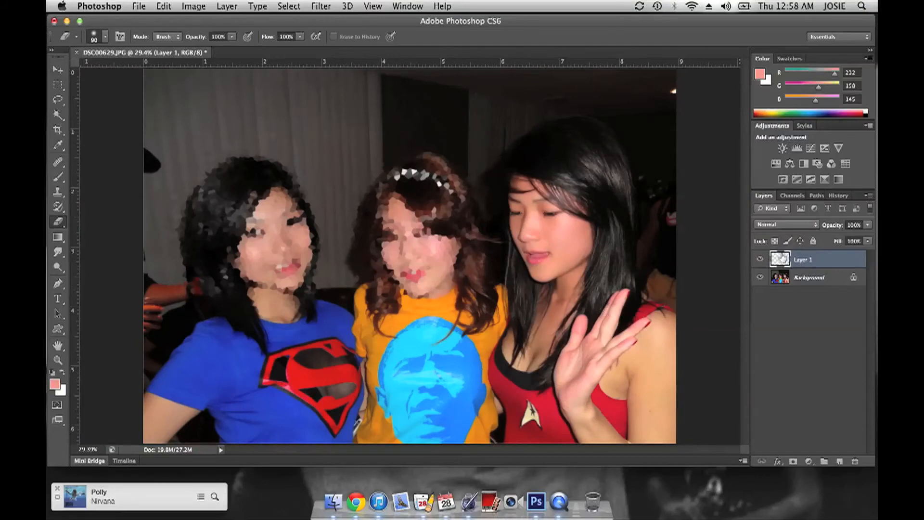
left_click(783, 279)
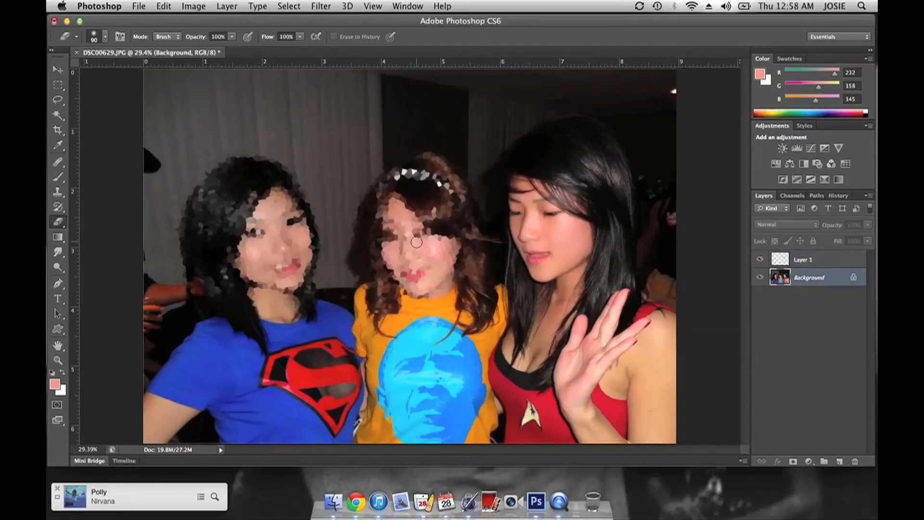
key("l")
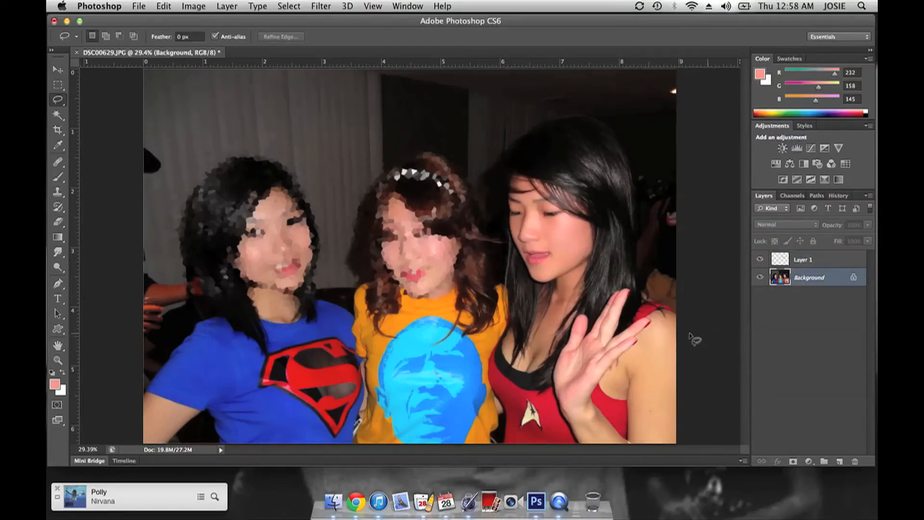
mouse_move(632, 260)
left_mouse_down()
mouse_move(632, 180)
mouse_move(600, 139)
mouse_move(577, 128)
mouse_move(515, 137)
mouse_move(489, 176)
mouse_move(488, 214)
mouse_move(428, 151)
mouse_move(381, 154)
mouse_move(343, 264)
left_mouse_up()
mouse_move(330, 316)
left_mouse_down()
mouse_move(293, 154)
mouse_move(228, 158)
mouse_move(205, 237)
mouse_move(221, 340)
mouse_move(126, 428)
mouse_move(96, 403)
mouse_move(69, 169)
mouse_move(100, 4)
mouse_move(662, 75)
mouse_move(729, 150)
mouse_move(692, 301)
mouse_move(667, 322)
left_mouse_up()
key("shift")
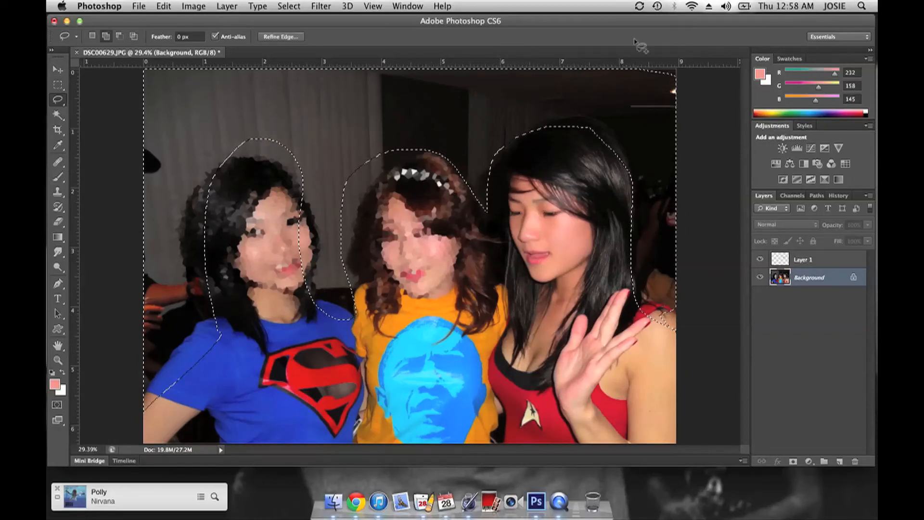
key("super+c")
key("super+v")
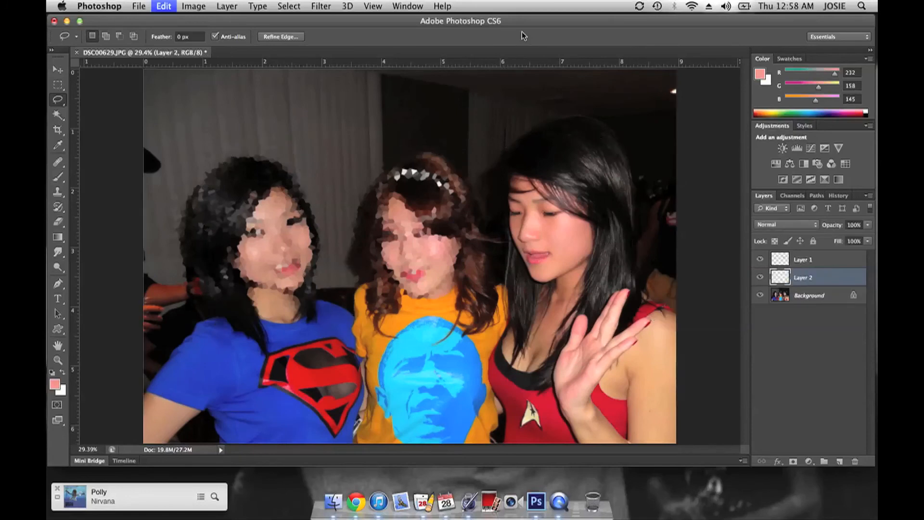
Step: Blur the copied backdrop layer with a Gaussian Blur of 20 pixels radius
left_click(320, 5)
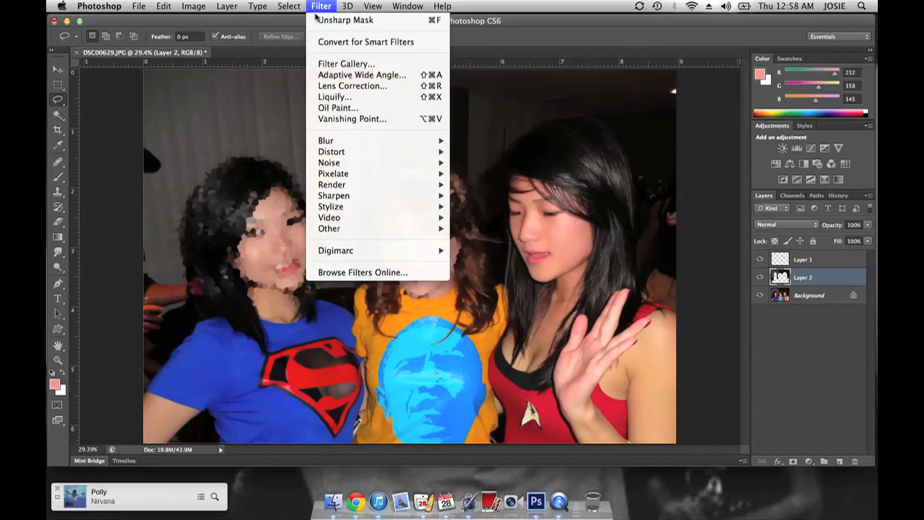
mouse_move(341, 143)
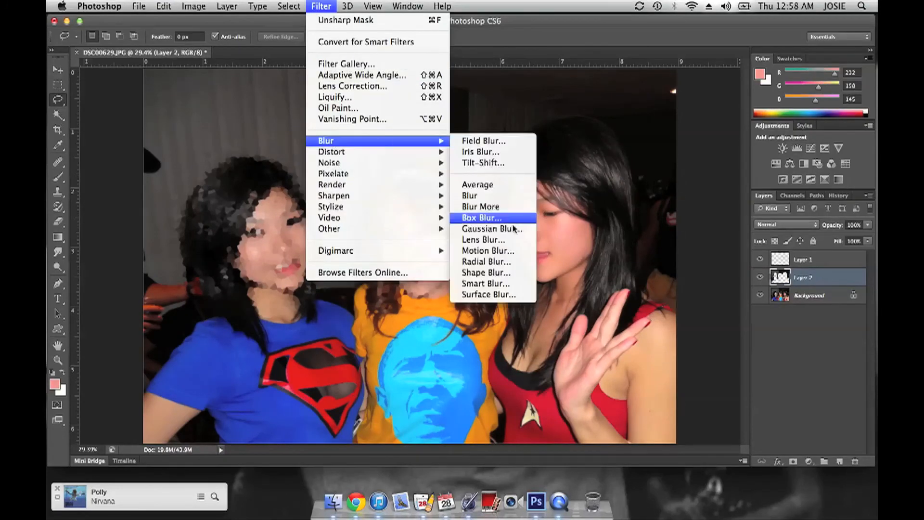
left_click(488, 228)
mouse_move(662, 404)
left_mouse_down()
mouse_move(702, 408)
mouse_move(661, 407)
left_mouse_up()
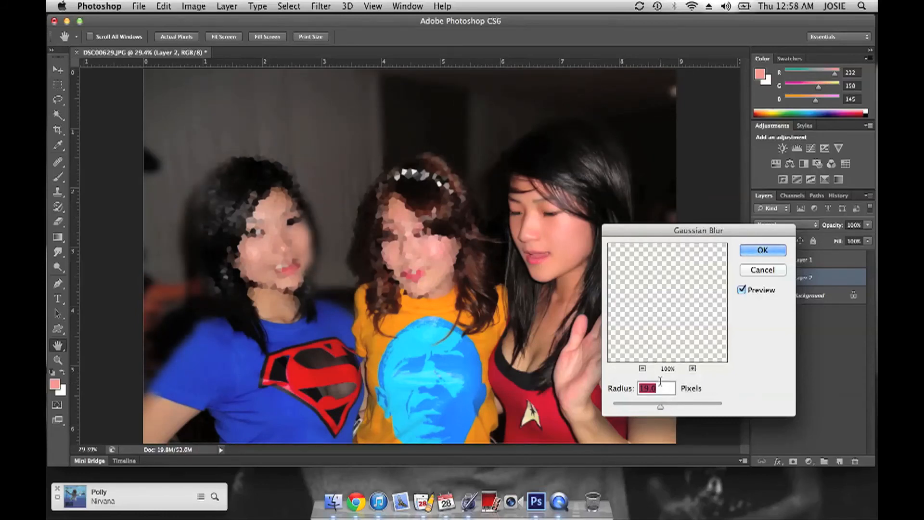
type("20")
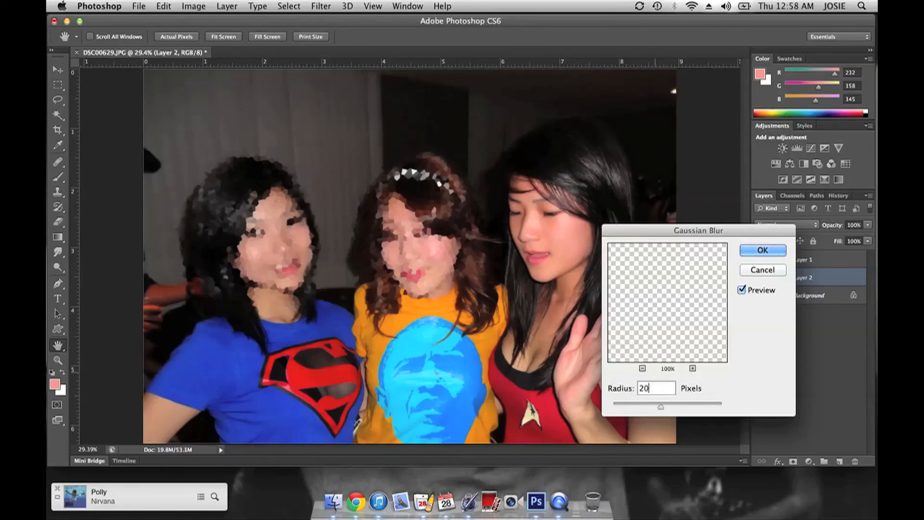
key("Return")
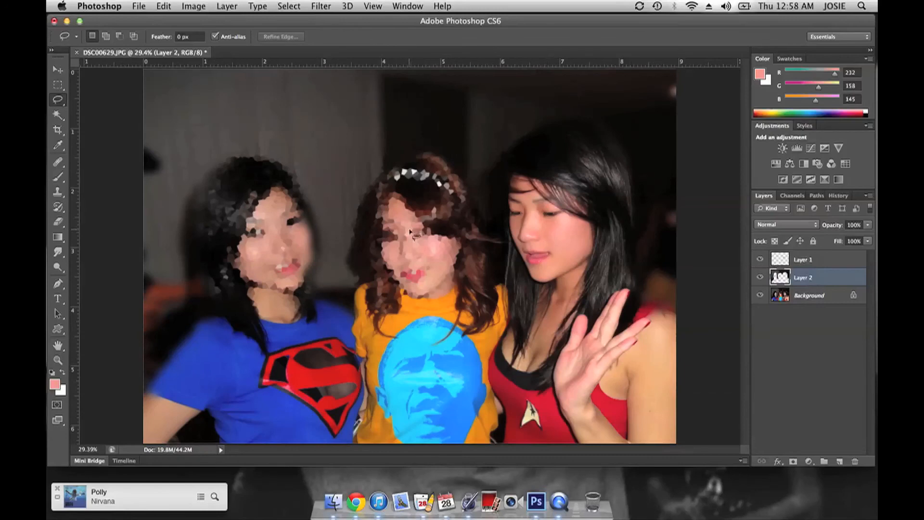
Step: Erase the blur that overlaps the women's hair, shoulders and arms on Layer 2 with a size 200 Eraser
key("e")
key("bracketright")
key("bracketright")
key("bracketright")
key("bracketright")
key("bracketright")
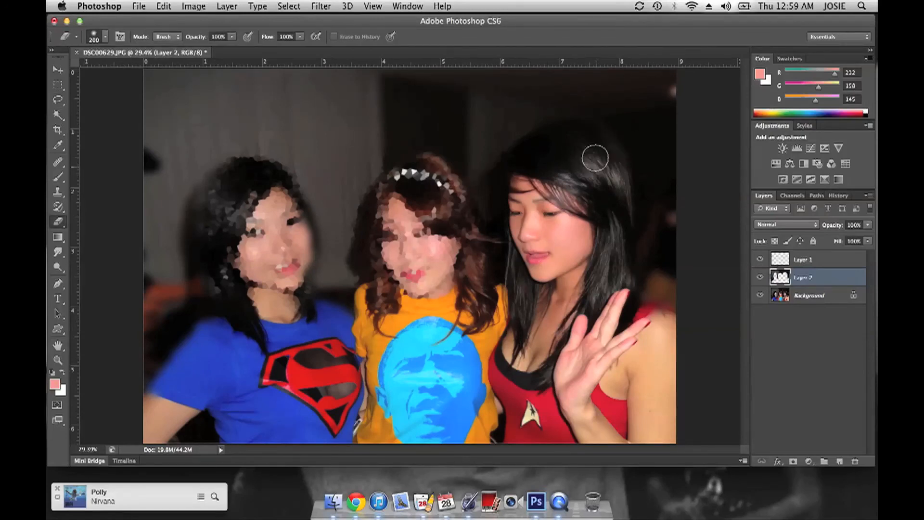
mouse_move(643, 335)
left_mouse_down()
mouse_move(662, 329)
mouse_move(684, 361)
left_mouse_up()
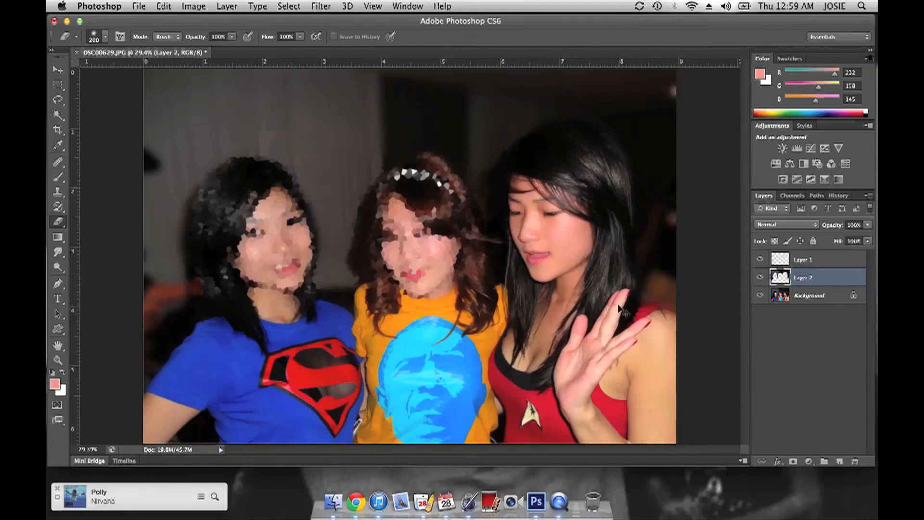
key("super+minus")
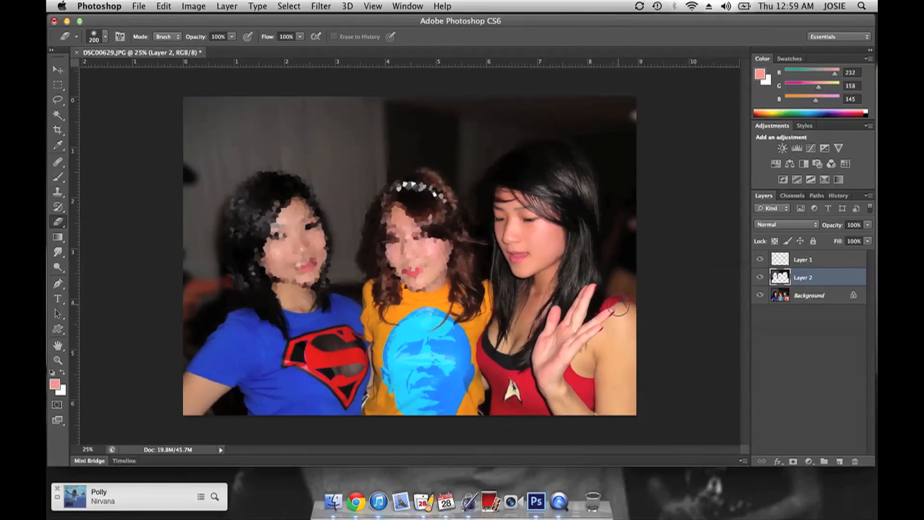